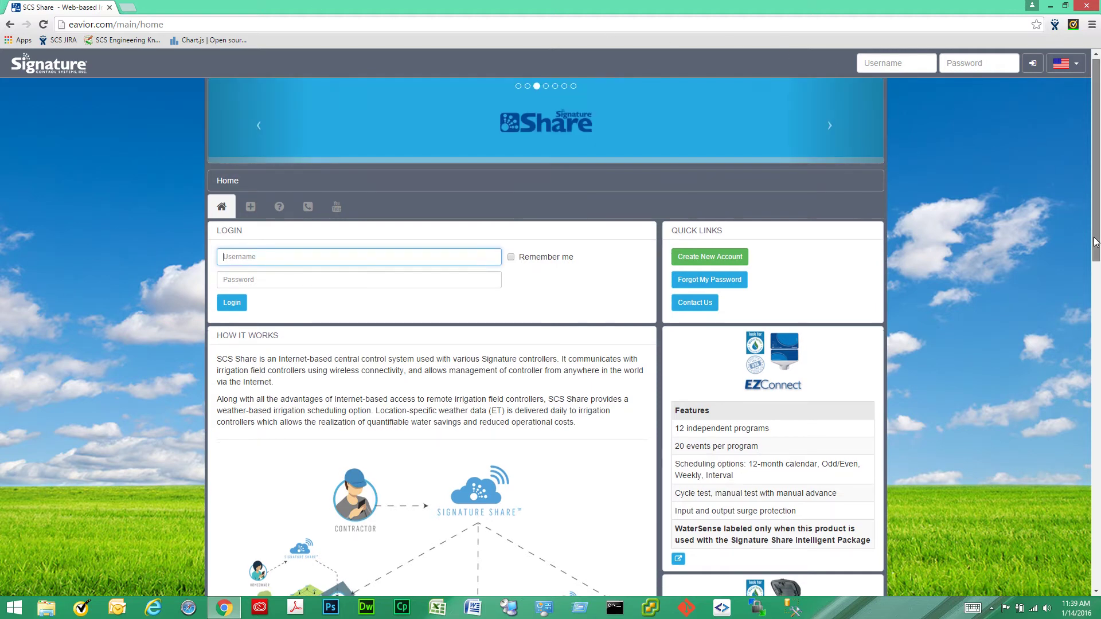
- Look at the display language list without changing it, and scroll through the home page
{"action": "mouse_move", "coordinate": [1096, 241]}
{"action": "left_mouse_down"}
{"action": "mouse_move", "coordinate": [1096, 421]}
{"action": "mouse_move", "coordinate": [1097, 230]}
{"action": "left_mouse_up"}
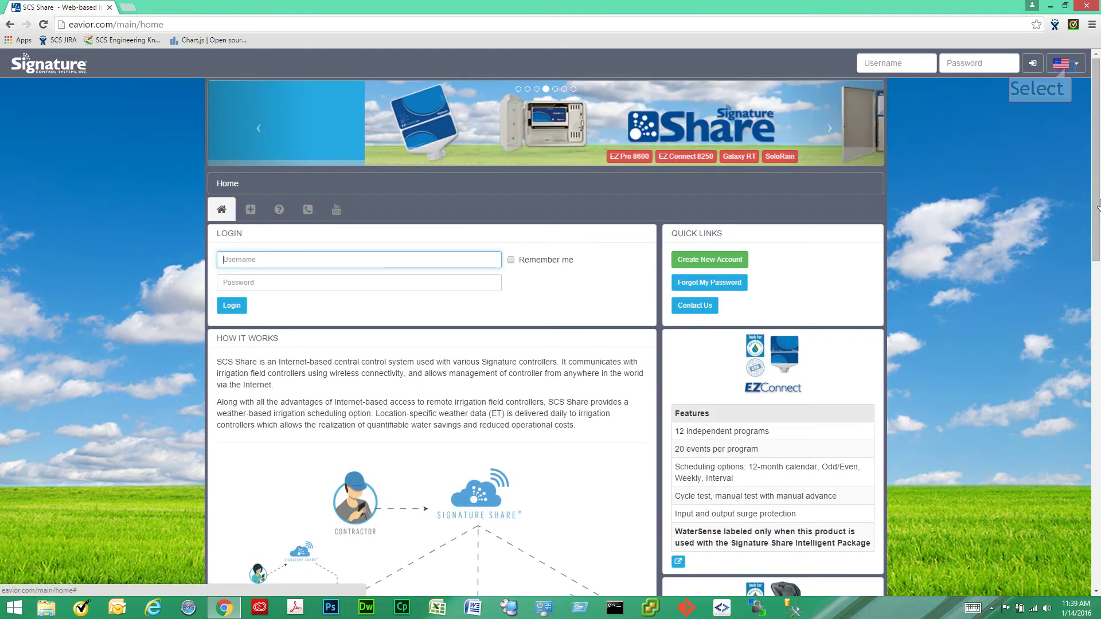
{"action": "left_click", "coordinate": [1066, 67]}
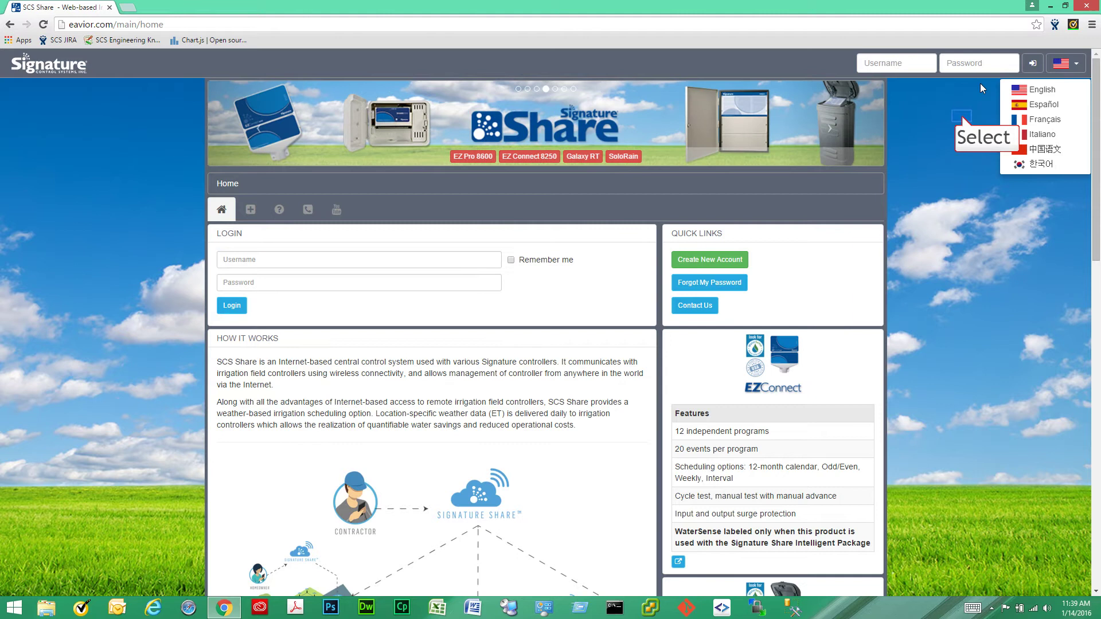
{"action": "left_click", "coordinate": [962, 118]}
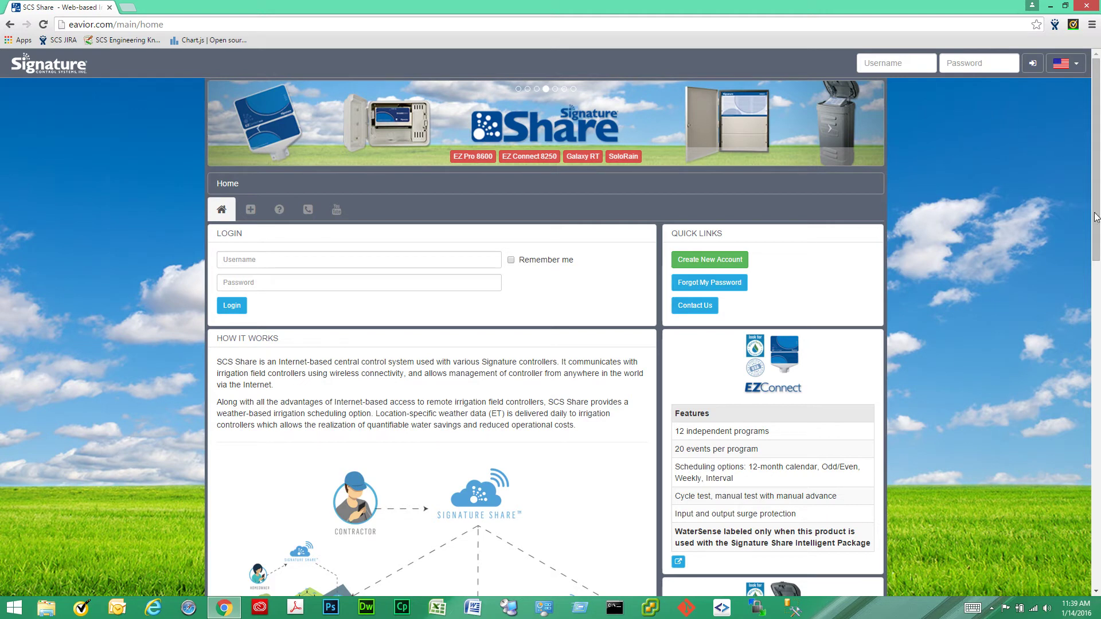
{"action": "left_click_drag", "start_coordinate": [1097, 234], "coordinate": [1054, 541]}
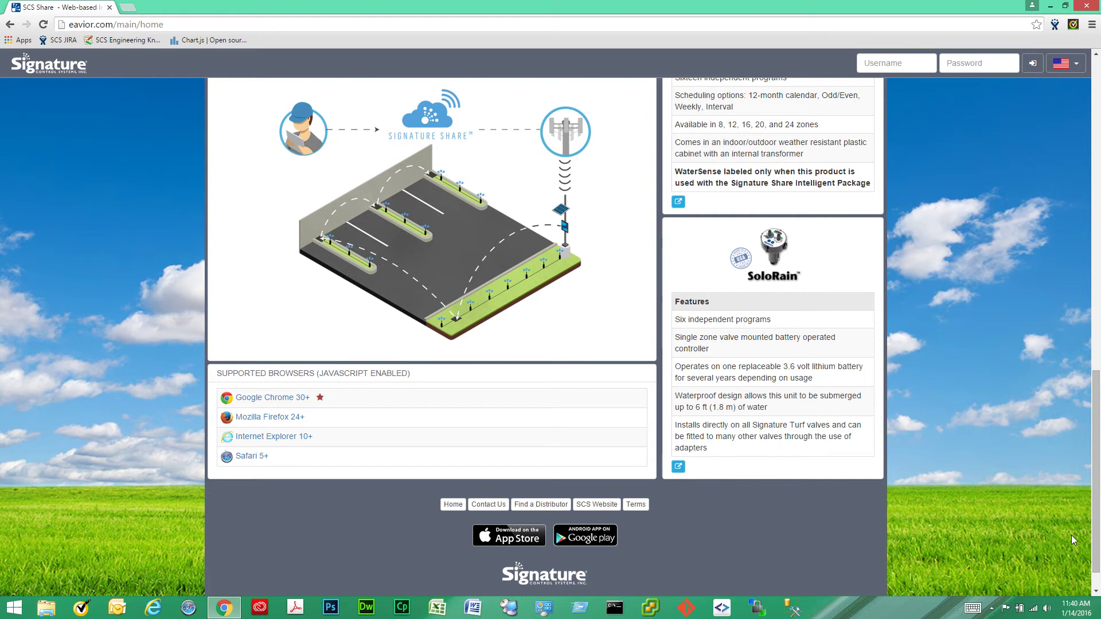
{"action": "left_click_drag", "start_coordinate": [1095, 429], "coordinate": [1099, 85]}
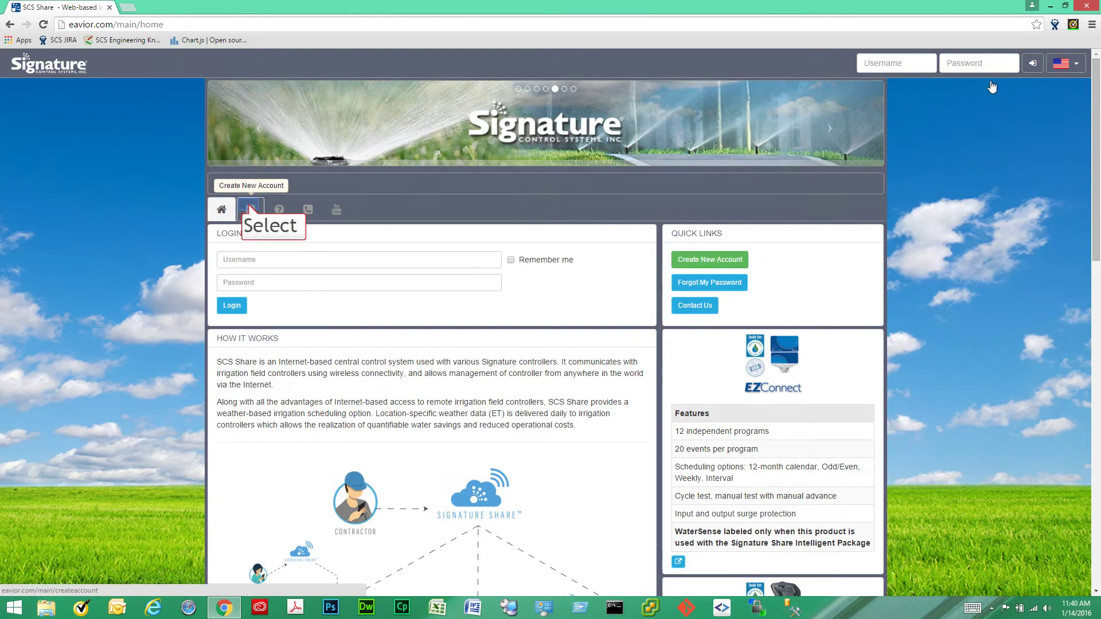
- Check the sign-up, forgotten password, contact and videos links, then sign in
{"action": "left_click", "coordinate": [250, 210]}
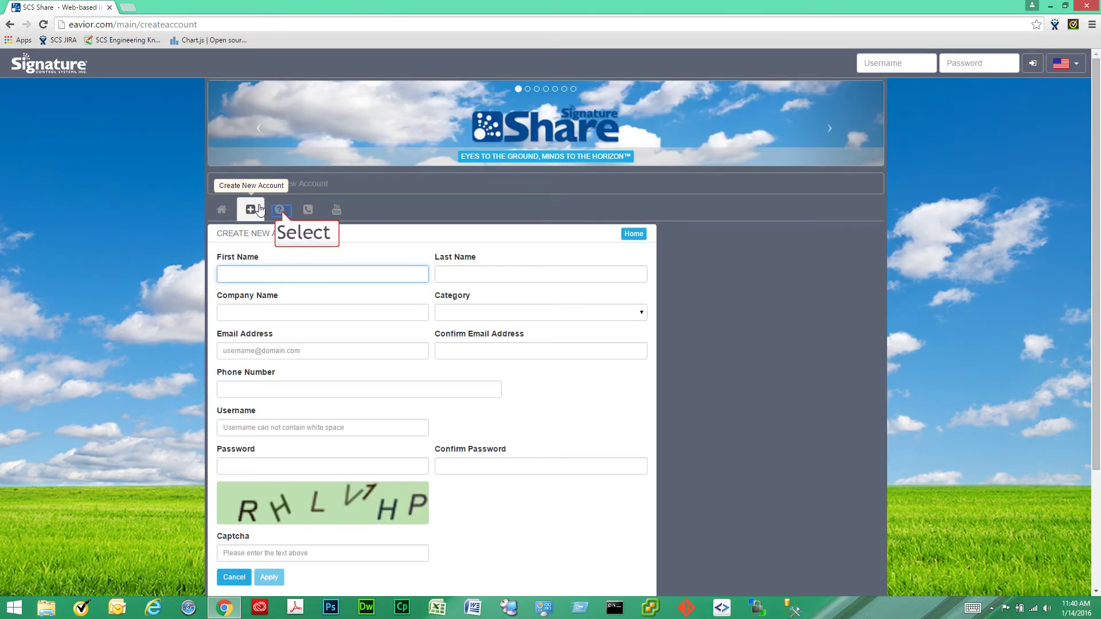
{"action": "left_click", "coordinate": [279, 211]}
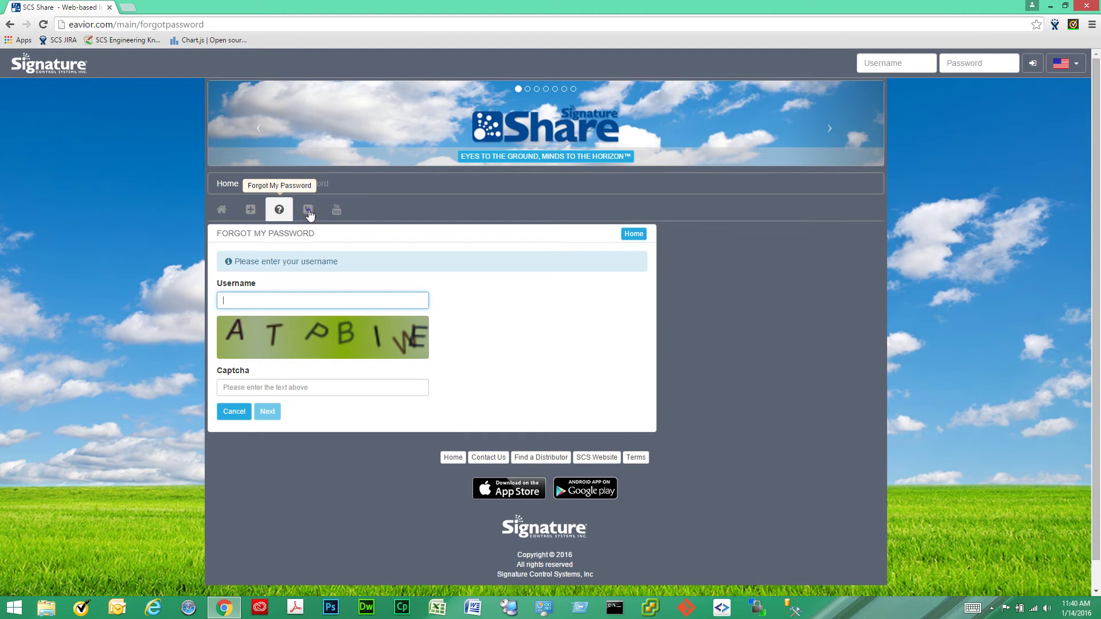
{"action": "left_click", "coordinate": [309, 213]}
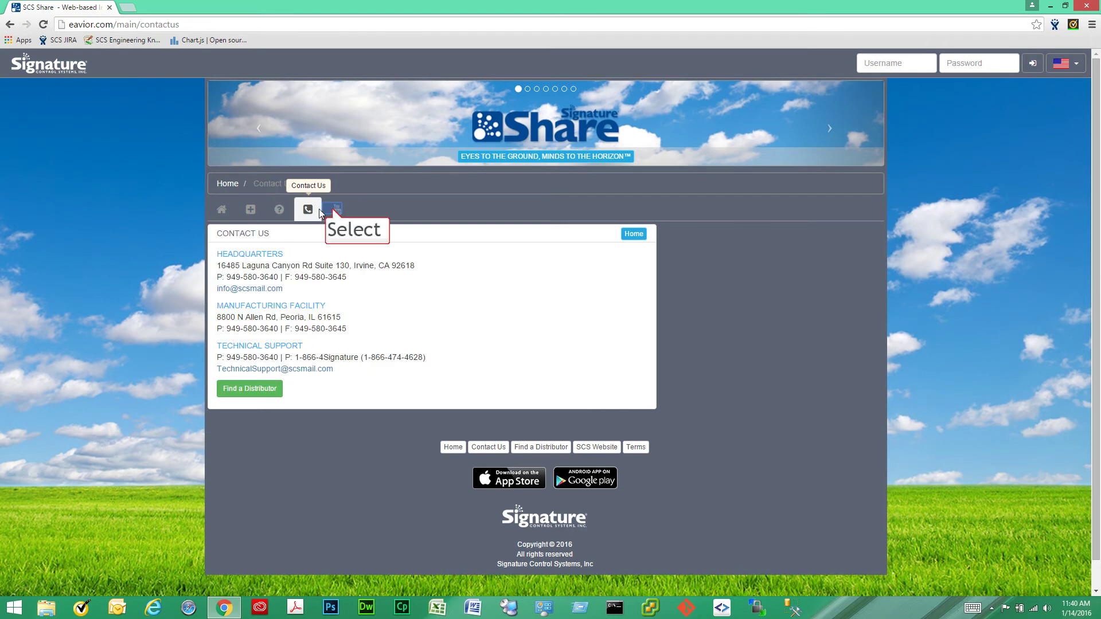
{"action": "left_click", "coordinate": [334, 211]}
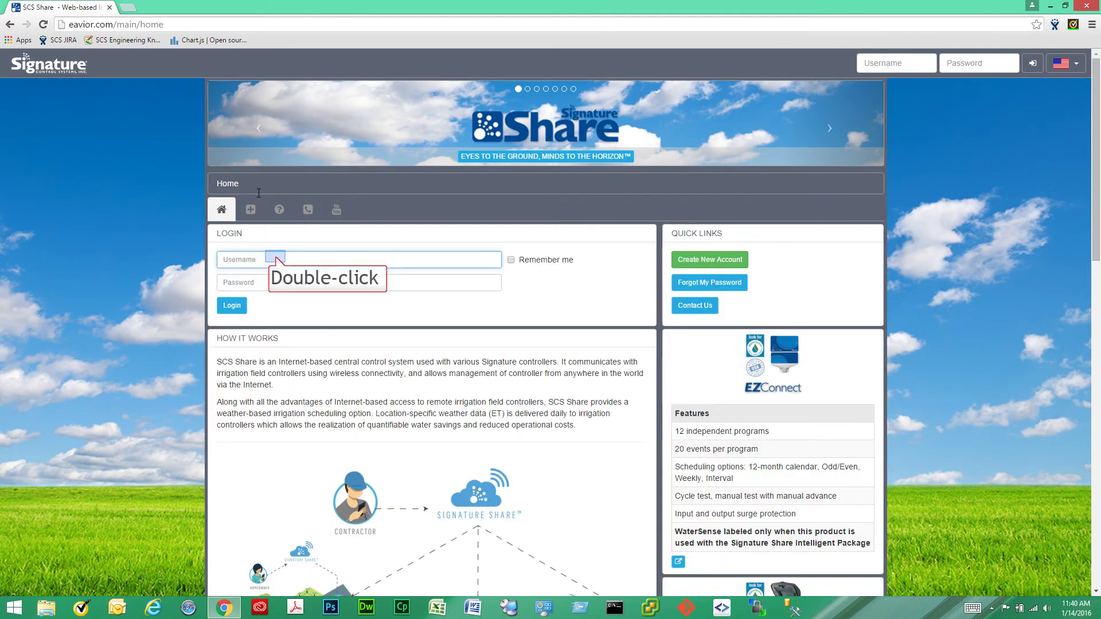
{"action": "double_click", "coordinate": [275, 258]}
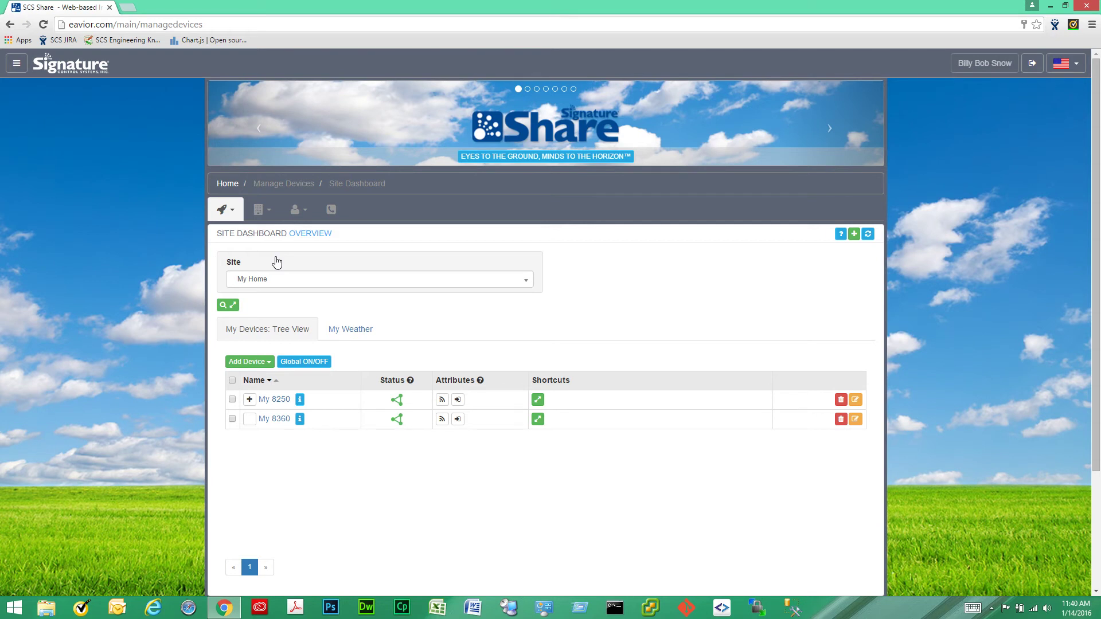
{"action": "left_click", "coordinate": [840, 234]}
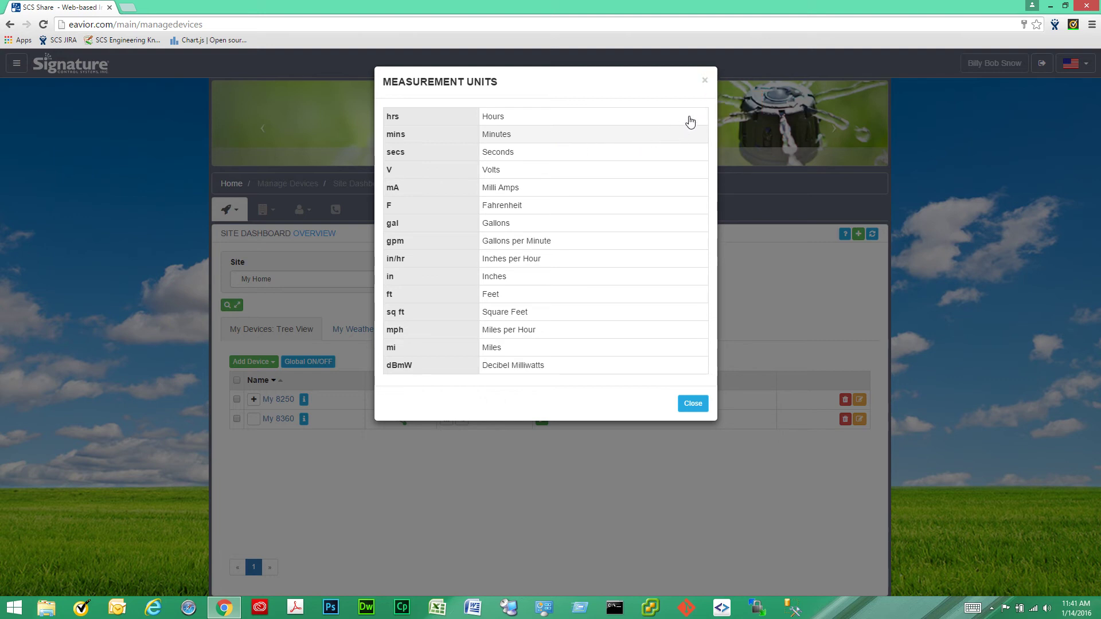
{"action": "left_click", "coordinate": [707, 86]}
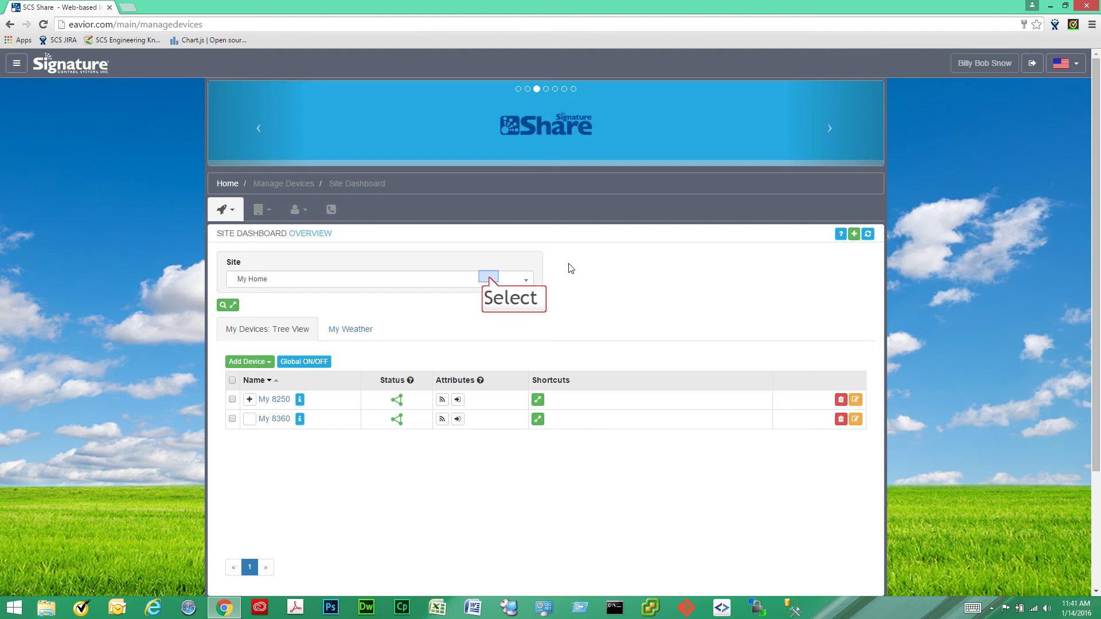
{"action": "left_click", "coordinate": [490, 281]}
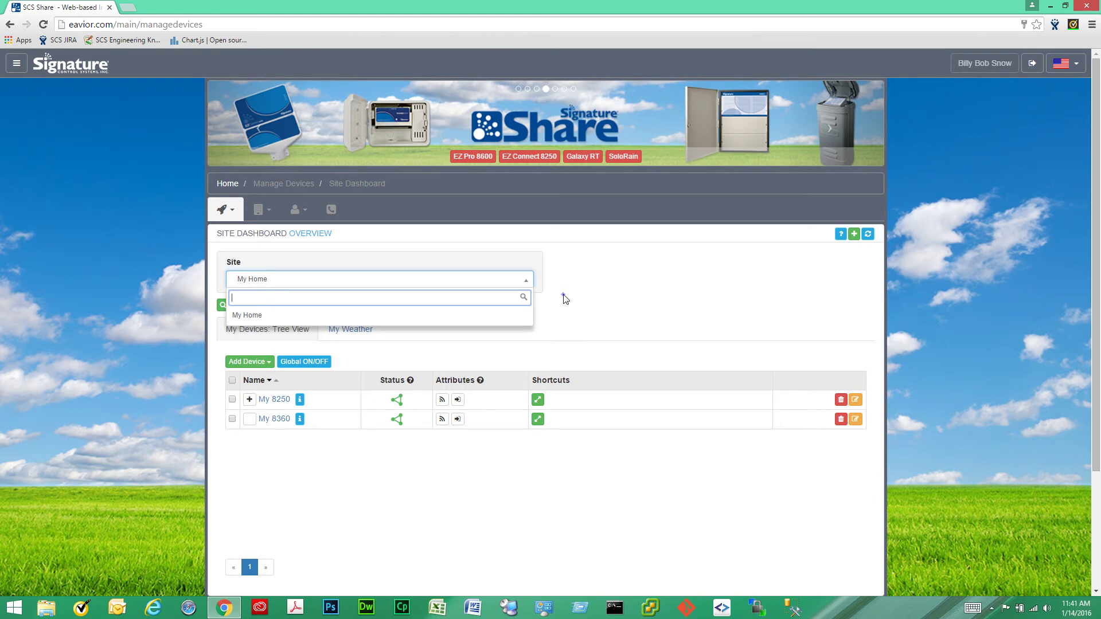
{"action": "left_click", "coordinate": [298, 286]}
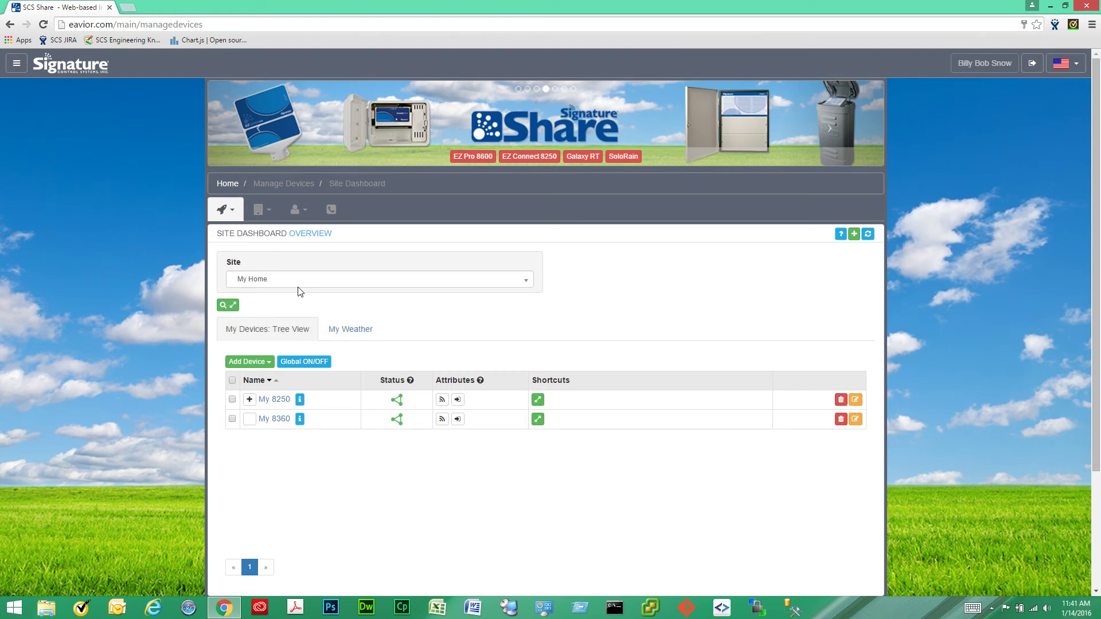
{"action": "left_click", "coordinate": [299, 402]}
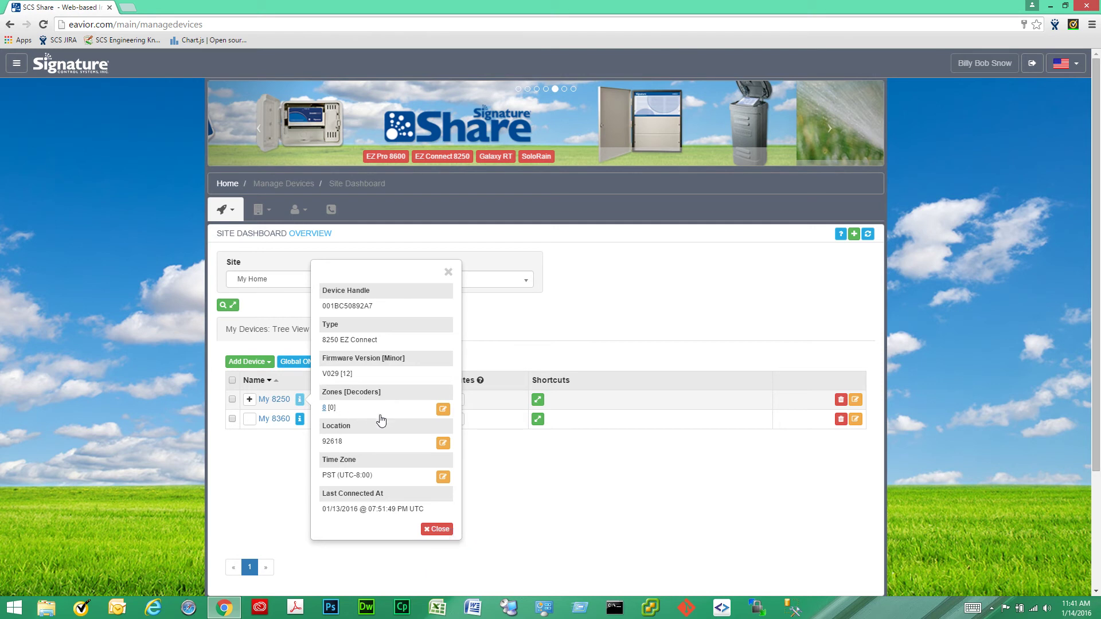
{"action": "left_click", "coordinate": [441, 529]}
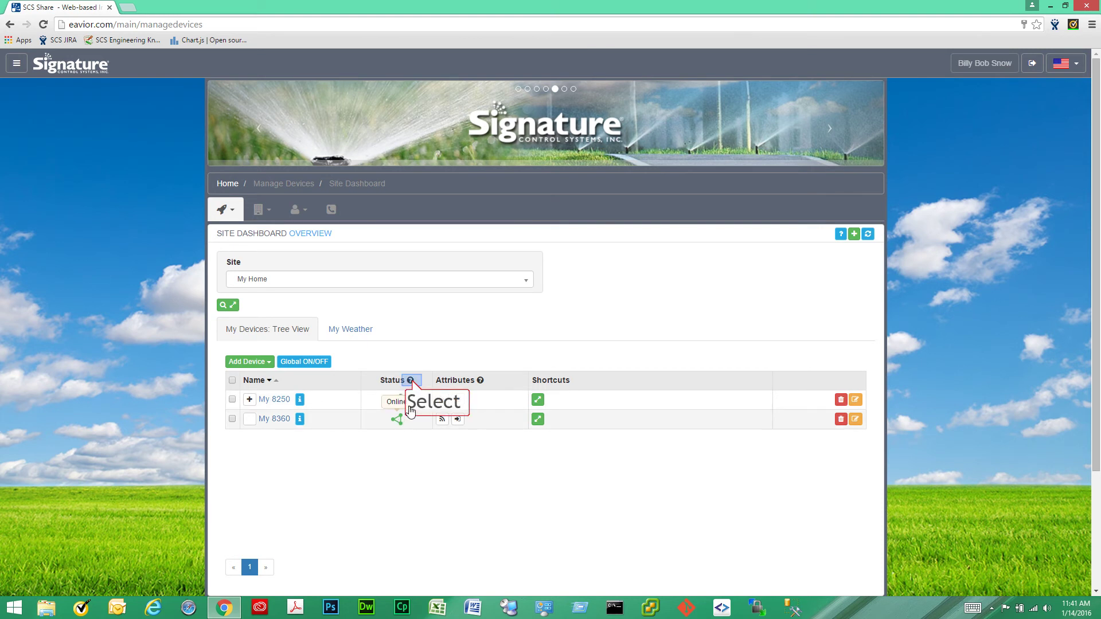
{"action": "left_click", "coordinate": [411, 381]}
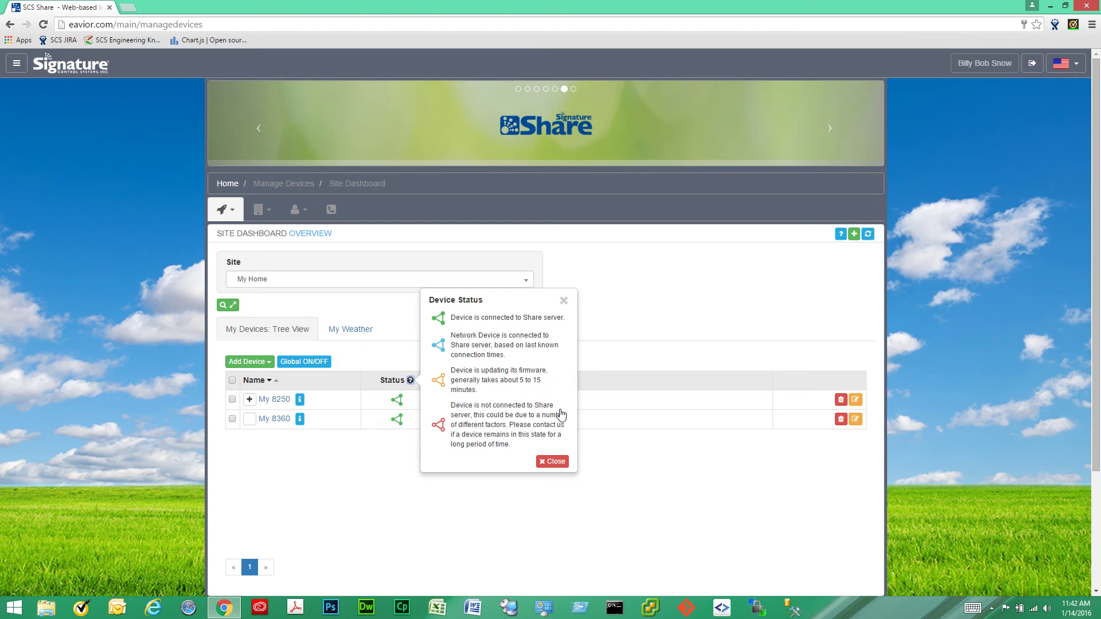
{"action": "left_click", "coordinate": [565, 463]}
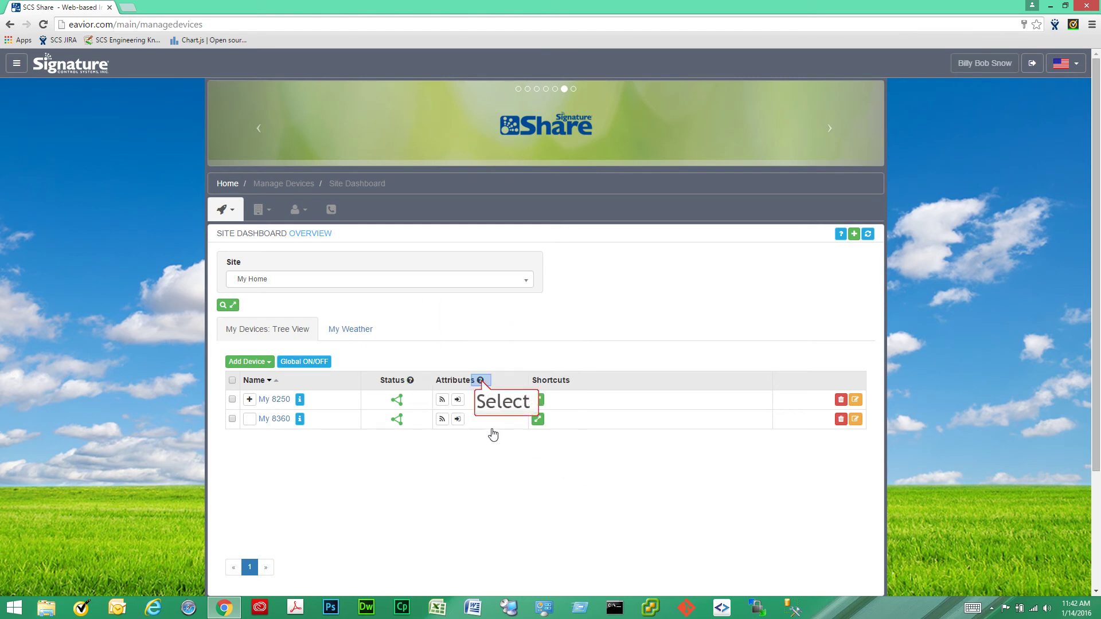
{"action": "left_click", "coordinate": [481, 381]}
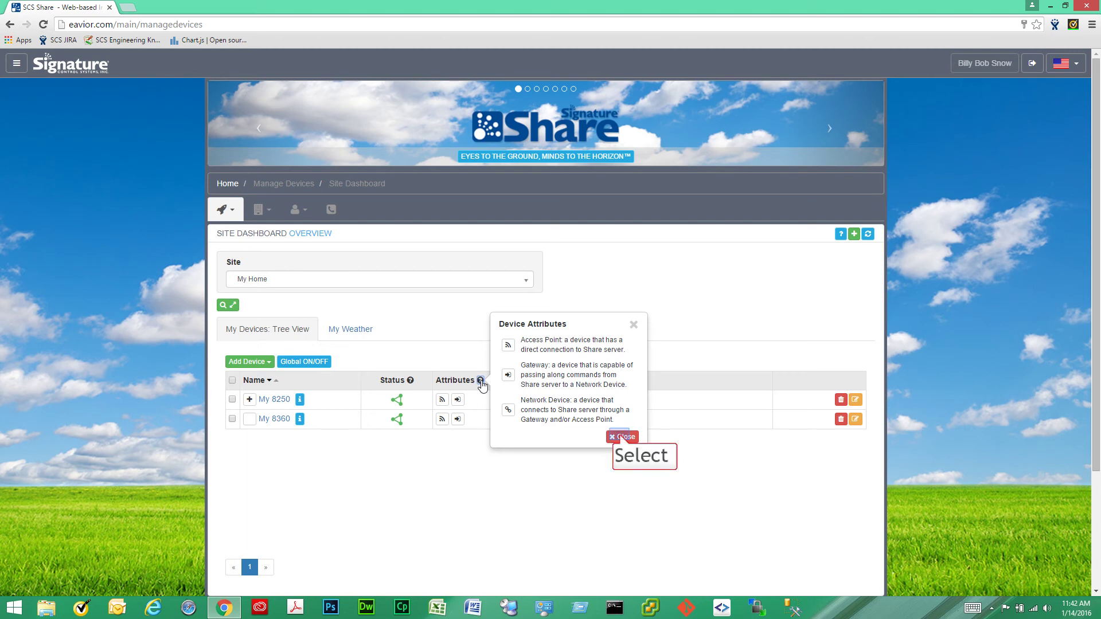
- Close the attributes explanation, view My 8250's date/time and device status, then collapse its shortcuts and close the panel
{"action": "left_click", "coordinate": [620, 438]}
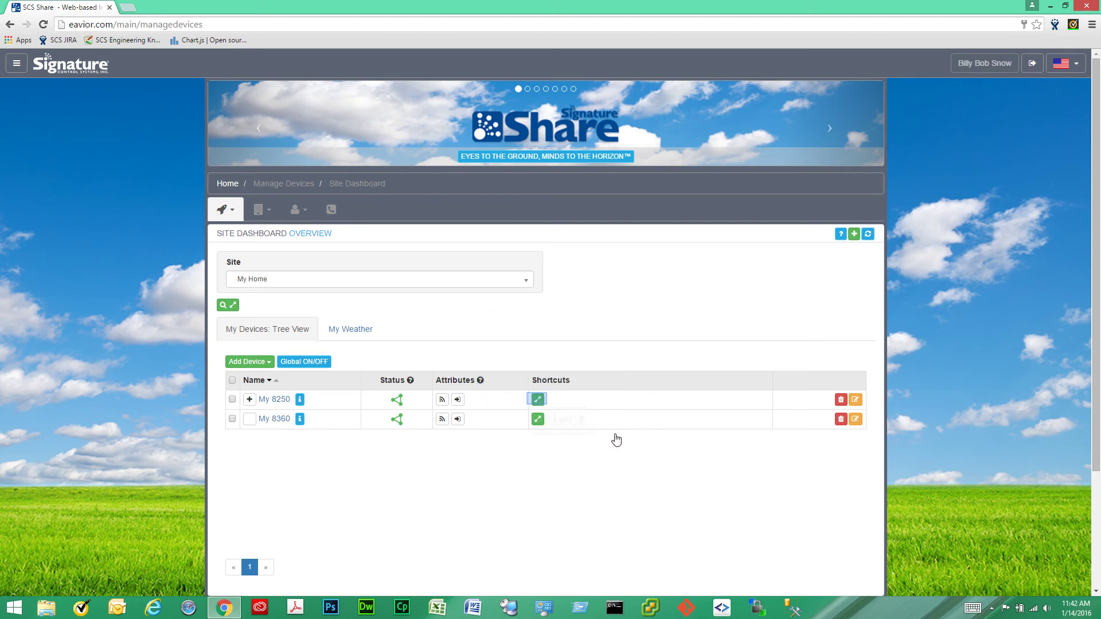
{"action": "left_click", "coordinate": [538, 400]}
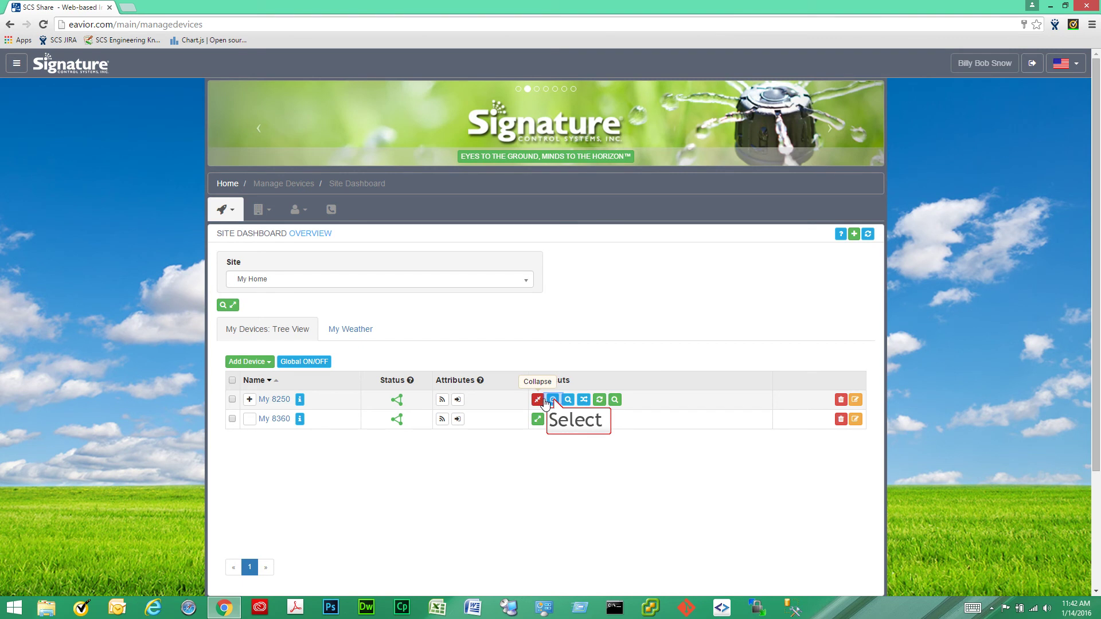
{"action": "left_click", "coordinate": [553, 400]}
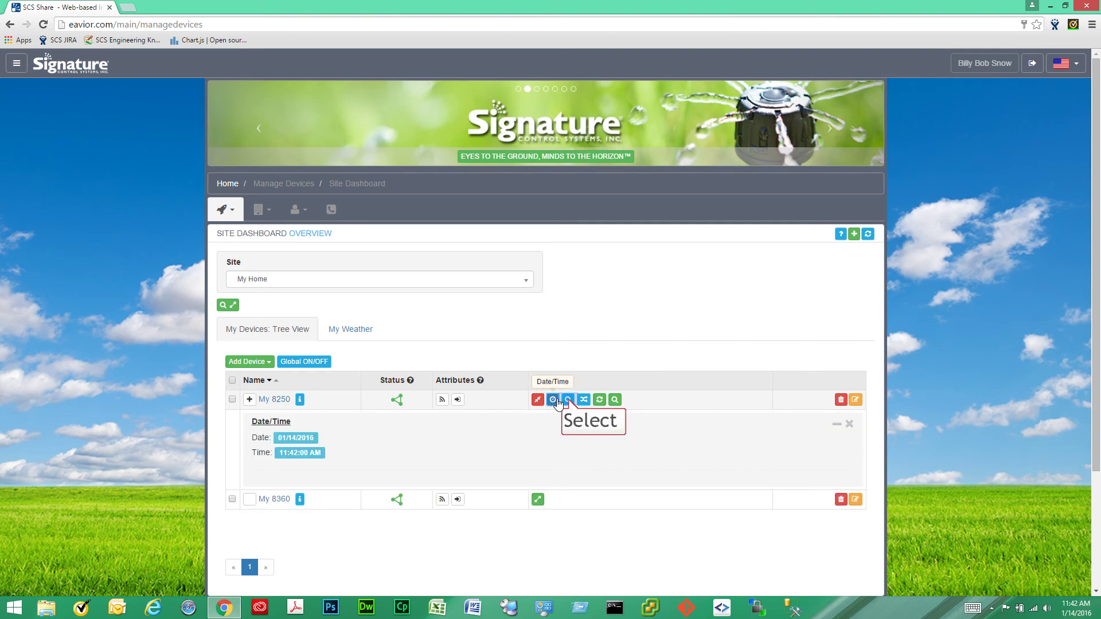
{"action": "left_click", "coordinate": [569, 402]}
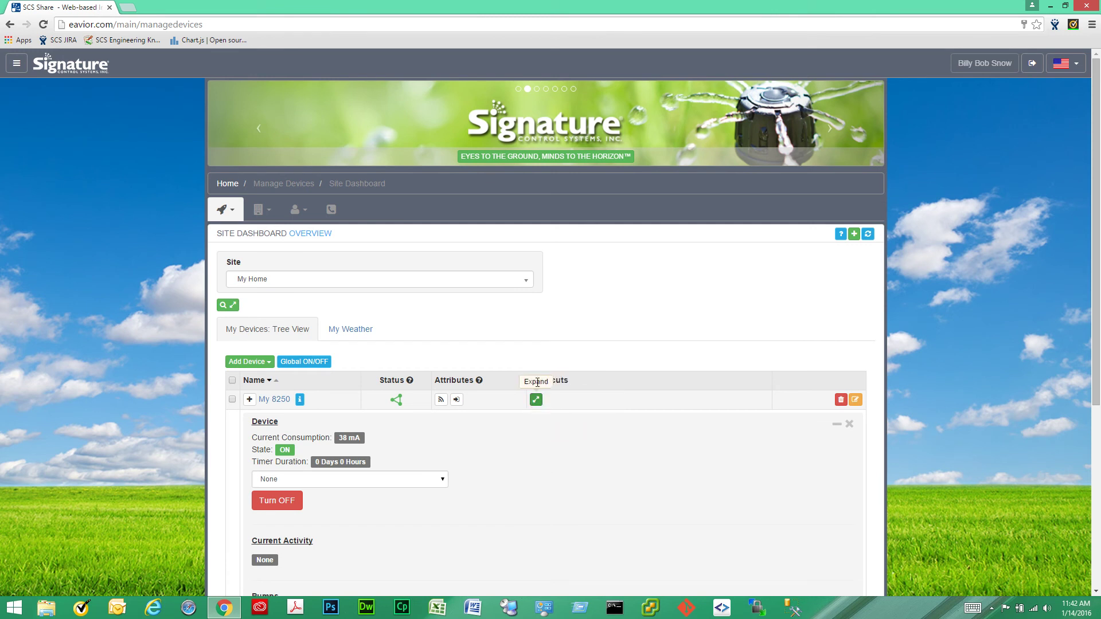
{"action": "left_click", "coordinate": [534, 401]}
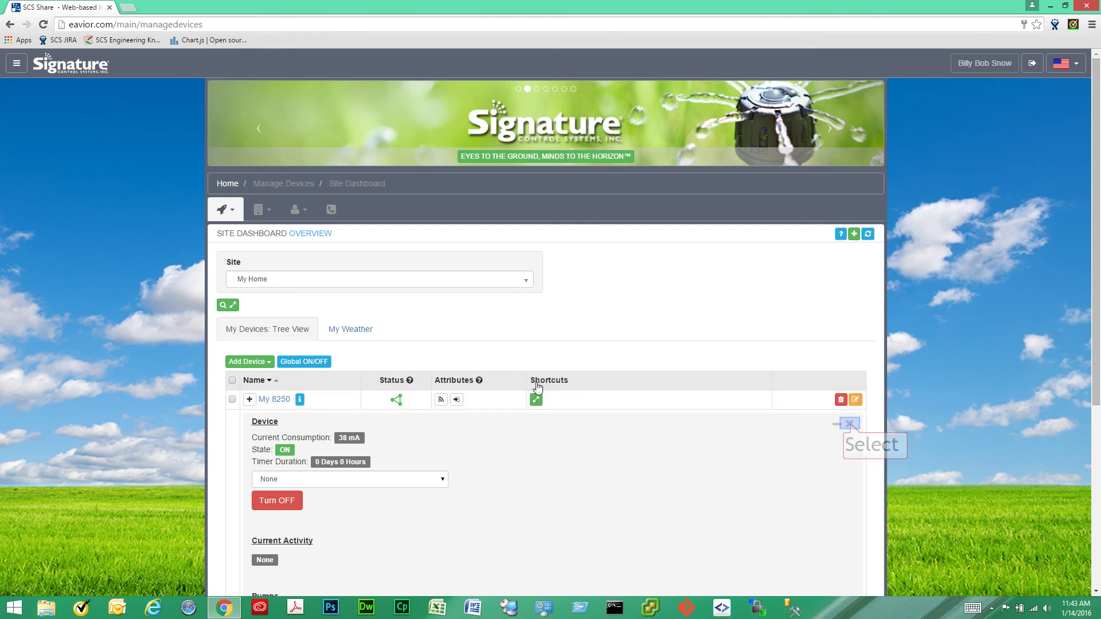
{"action": "left_click", "coordinate": [849, 424]}
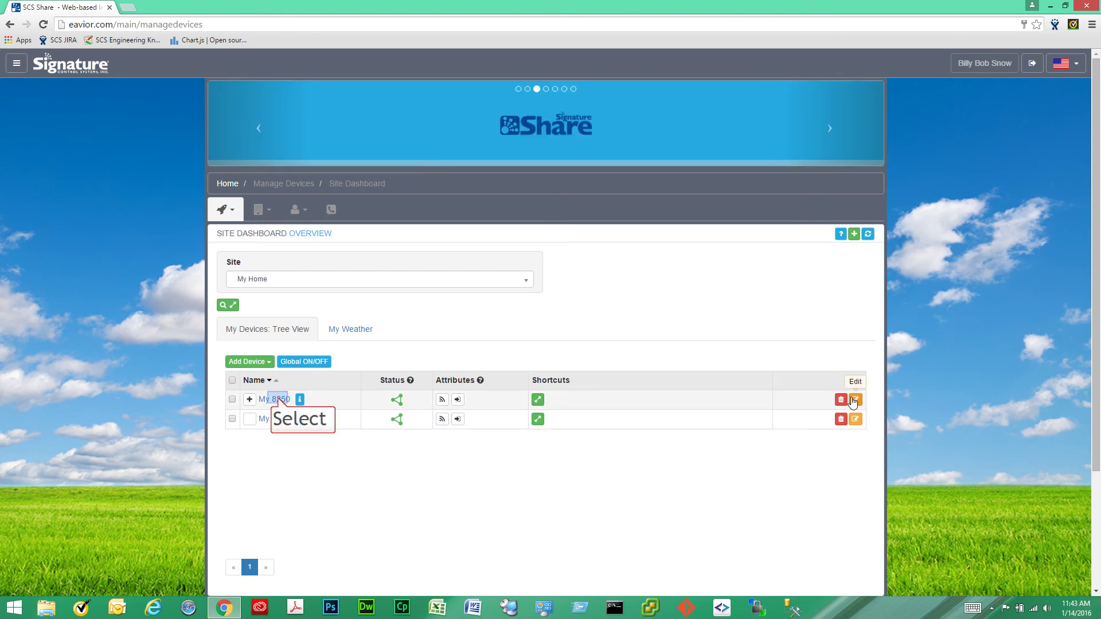
- Open My 8250's Device Dashboard and browse the Site list and the Device list filtered by '83'
{"action": "left_click", "coordinate": [276, 400]}
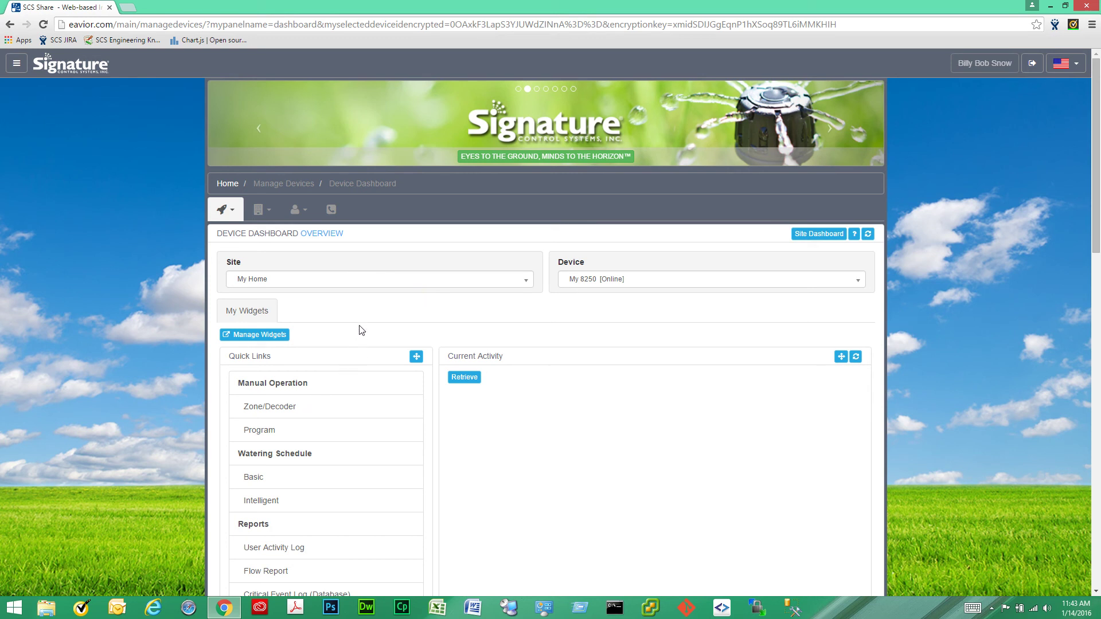
{"action": "left_click", "coordinate": [365, 280]}
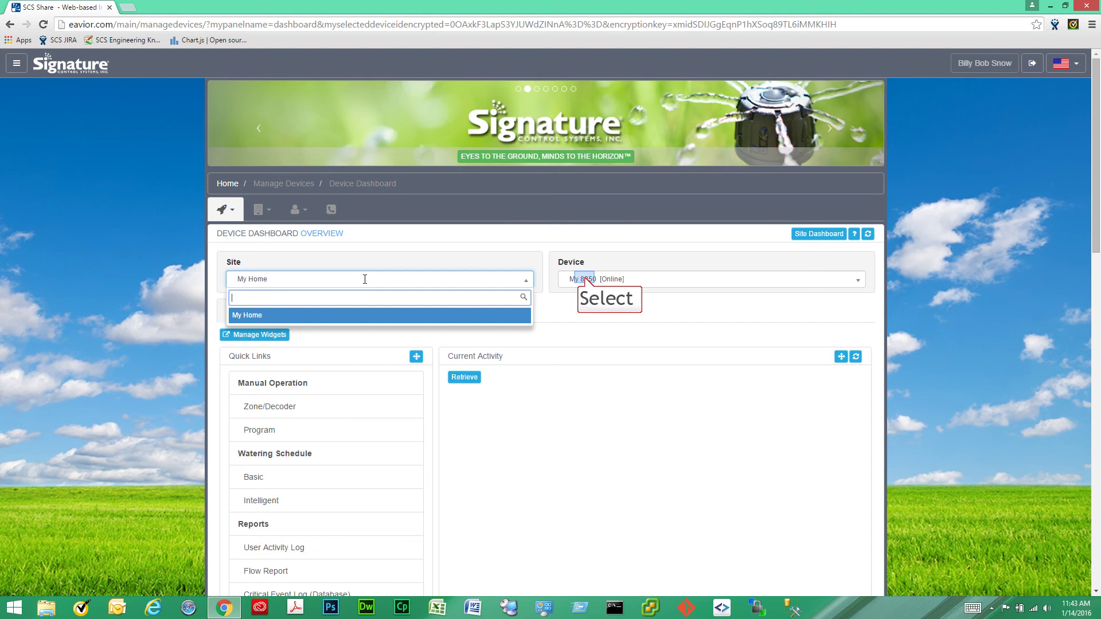
{"action": "left_click", "coordinate": [585, 280]}
{"action": "type", "text": "83"}
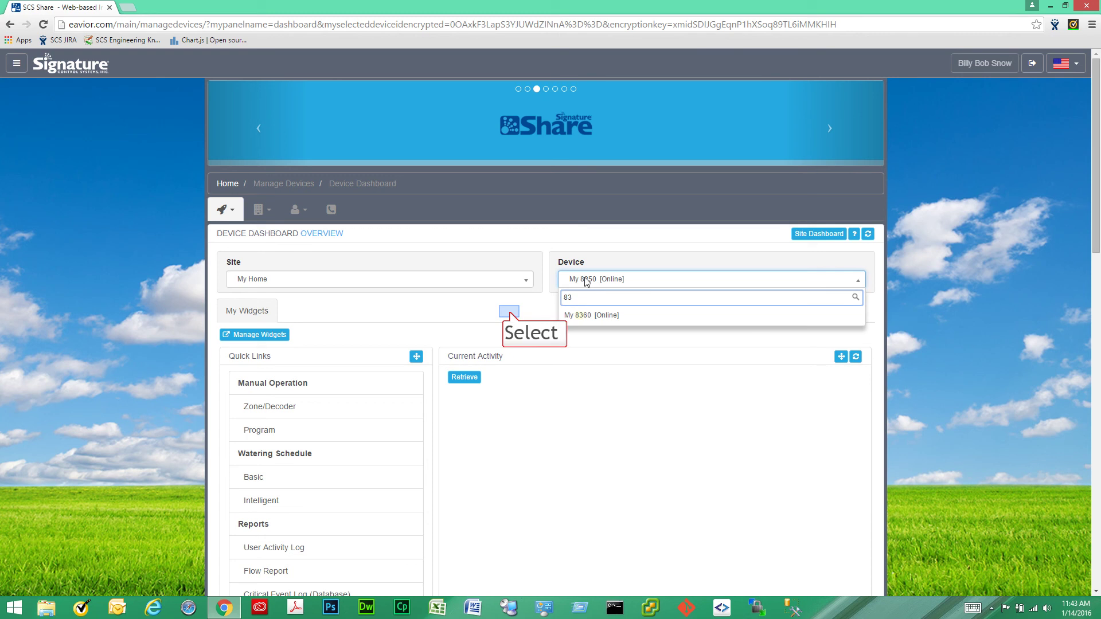
{"action": "left_click", "coordinate": [511, 316]}
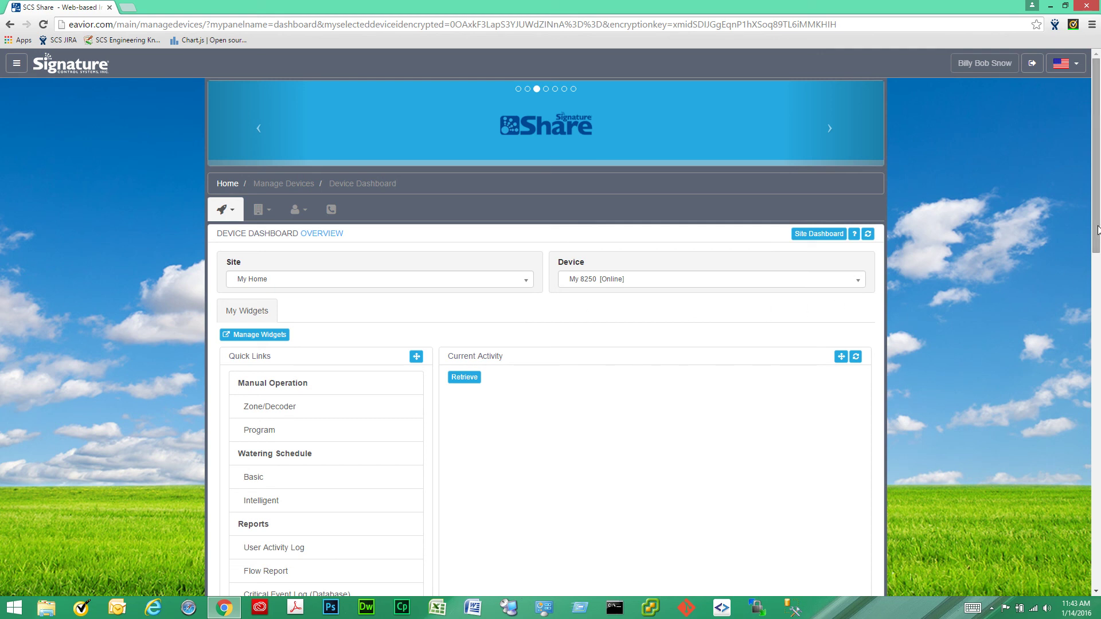
- In Manage Widgets, toggle Quick Links off and back on, hide Sensor Status, and close
{"action": "left_click_drag", "start_coordinate": [1097, 230], "coordinate": [1099, 323]}
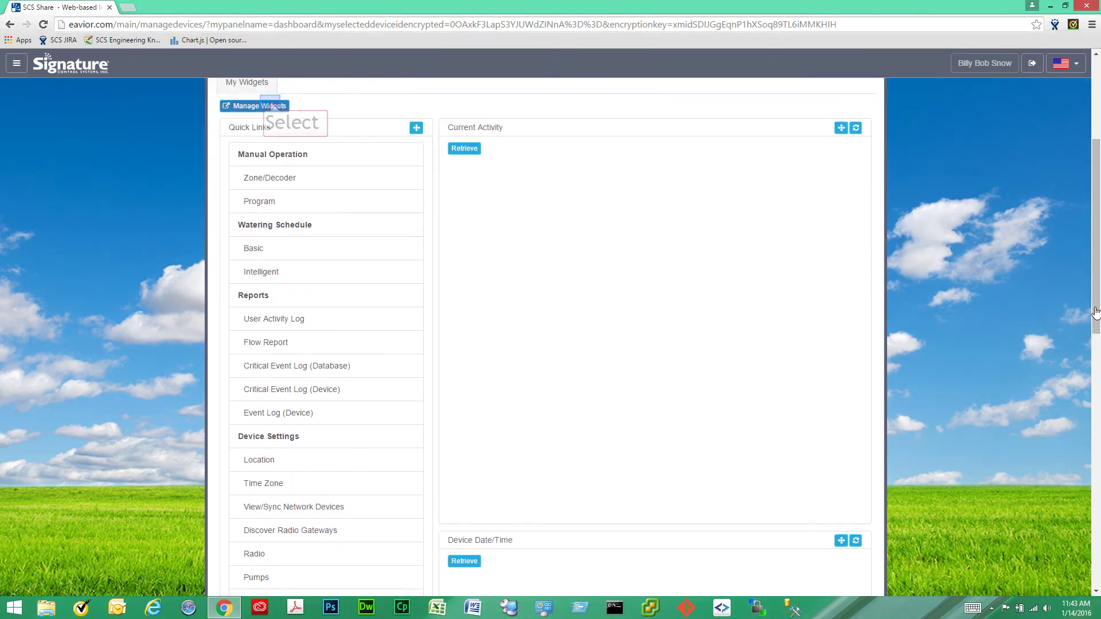
{"action": "left_click", "coordinate": [273, 107]}
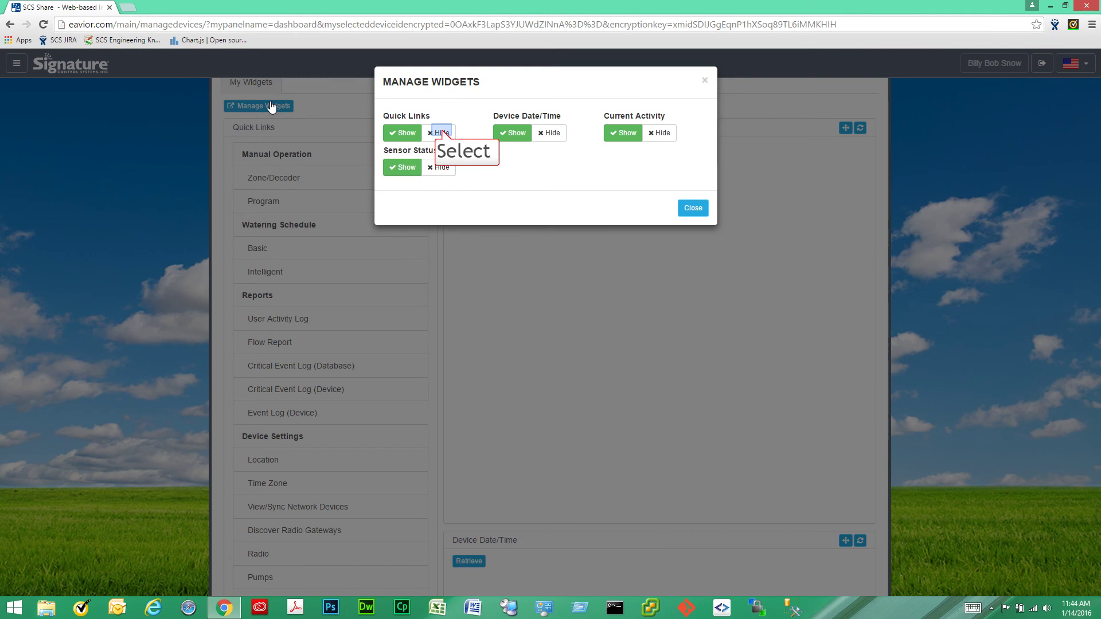
{"action": "left_click", "coordinate": [441, 133]}
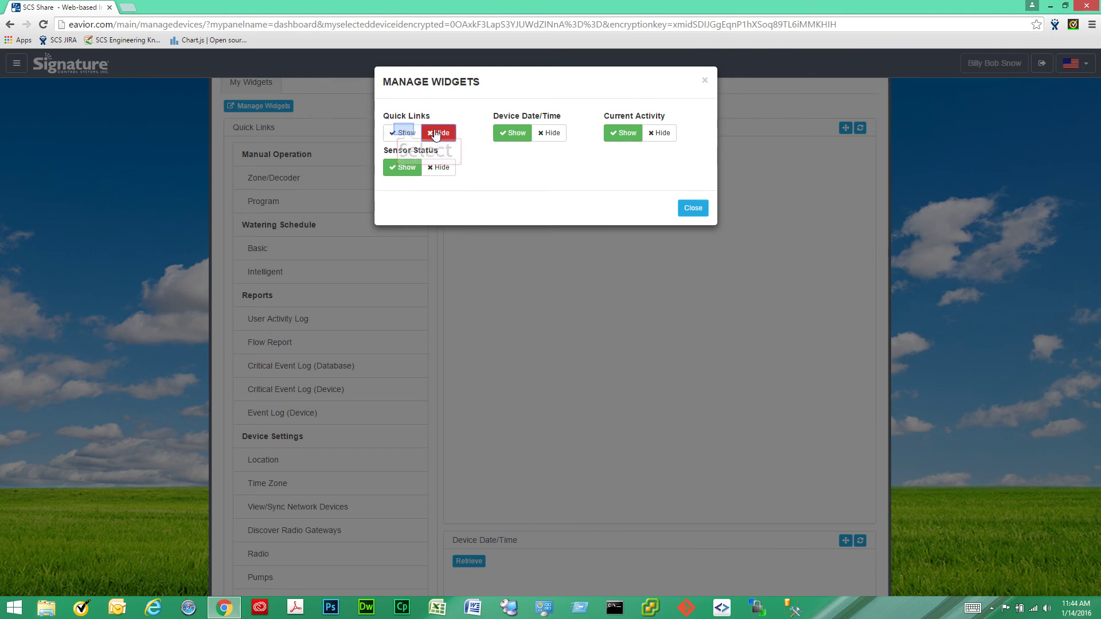
{"action": "left_click", "coordinate": [405, 133]}
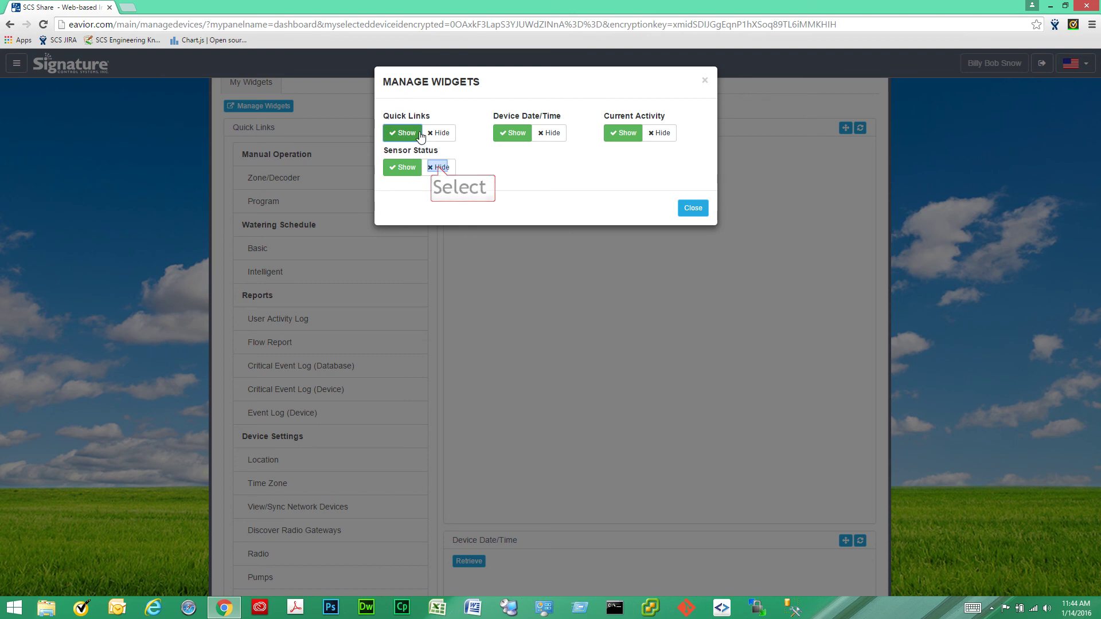
{"action": "left_click", "coordinate": [440, 168]}
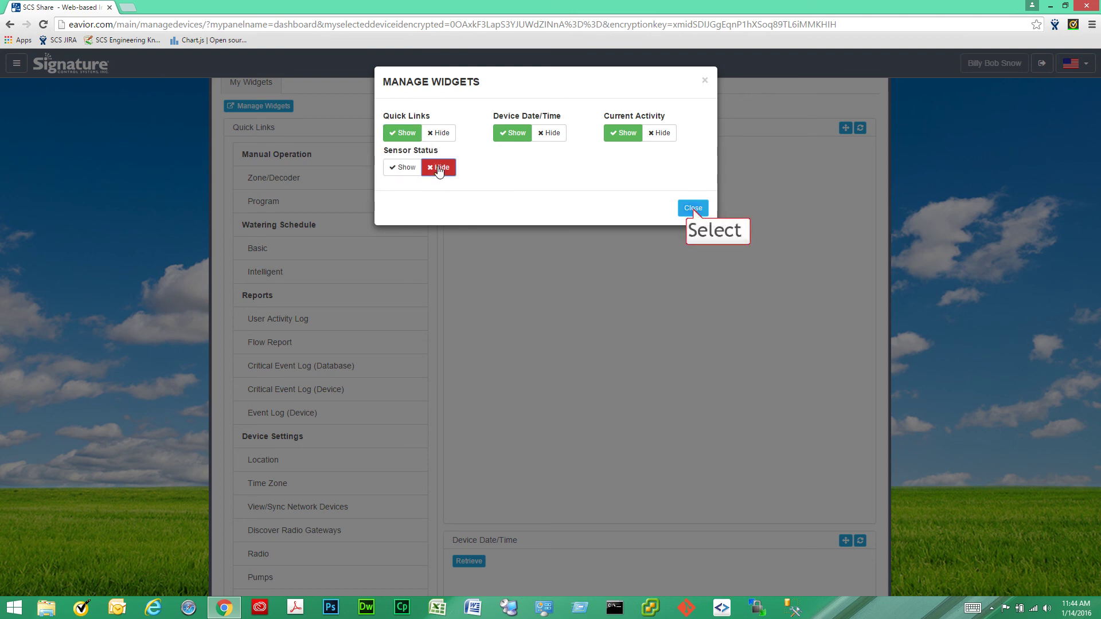
{"action": "left_click", "coordinate": [692, 209]}
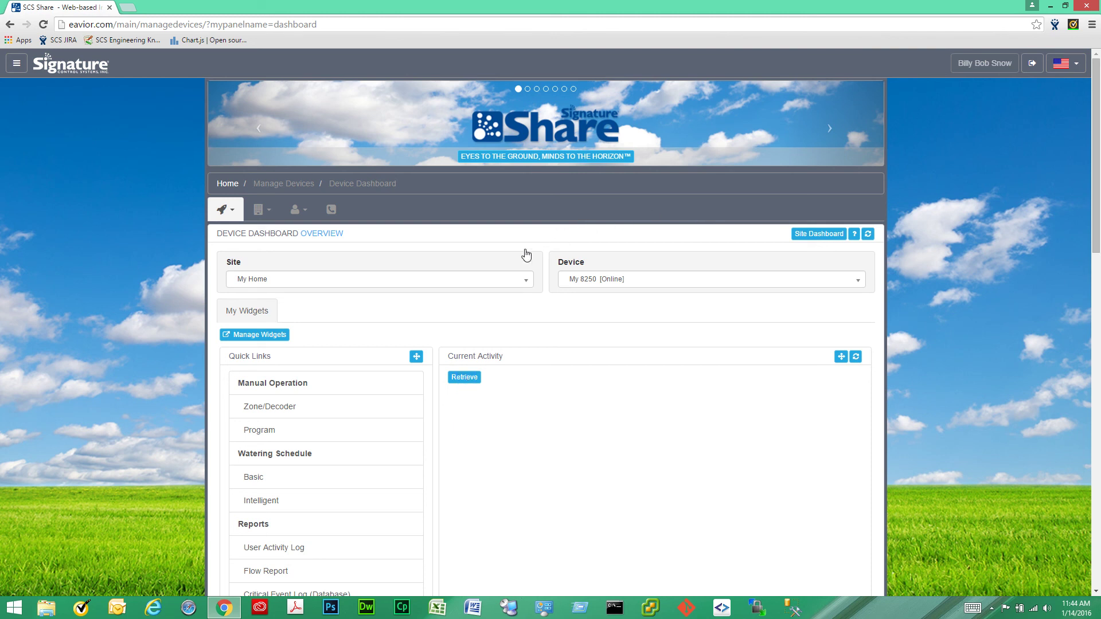
- Retrieve My 8250's current activity, then move Current Activity left and Quick Links right
{"action": "left_click", "coordinate": [465, 378]}
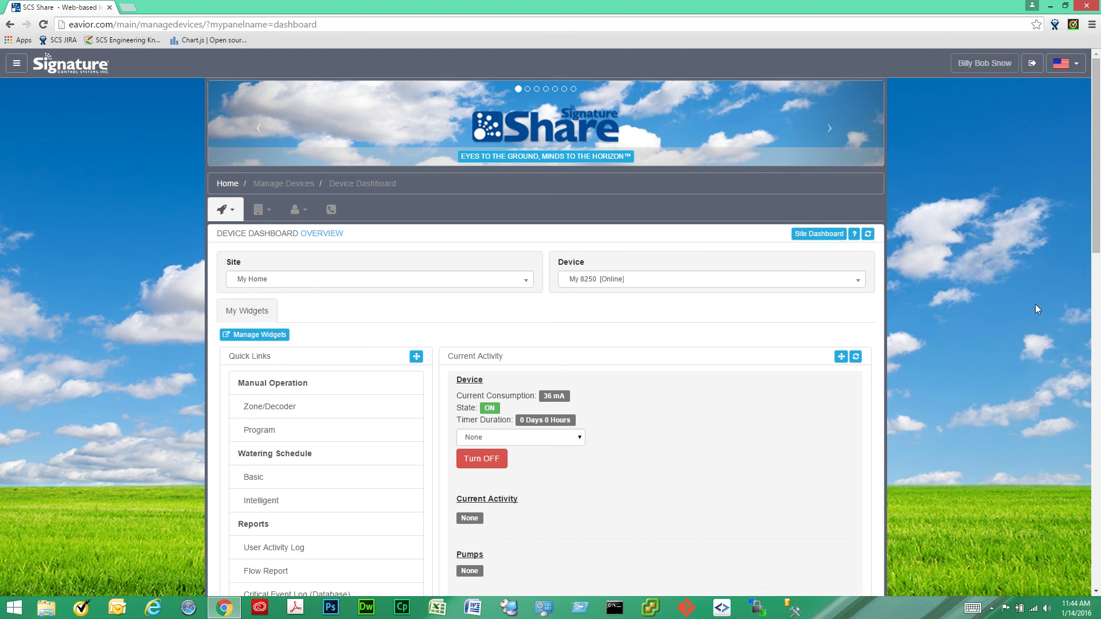
{"action": "left_click_drag", "start_coordinate": [1096, 227], "coordinate": [1091, 297]}
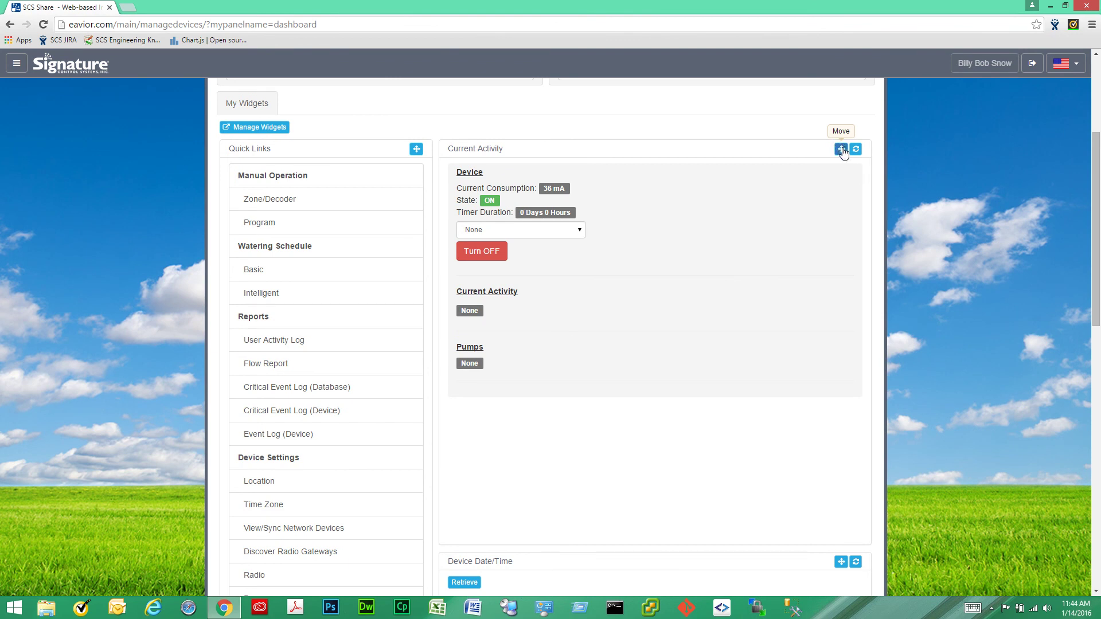
{"action": "left_click_drag", "start_coordinate": [842, 150], "coordinate": [626, 148]}
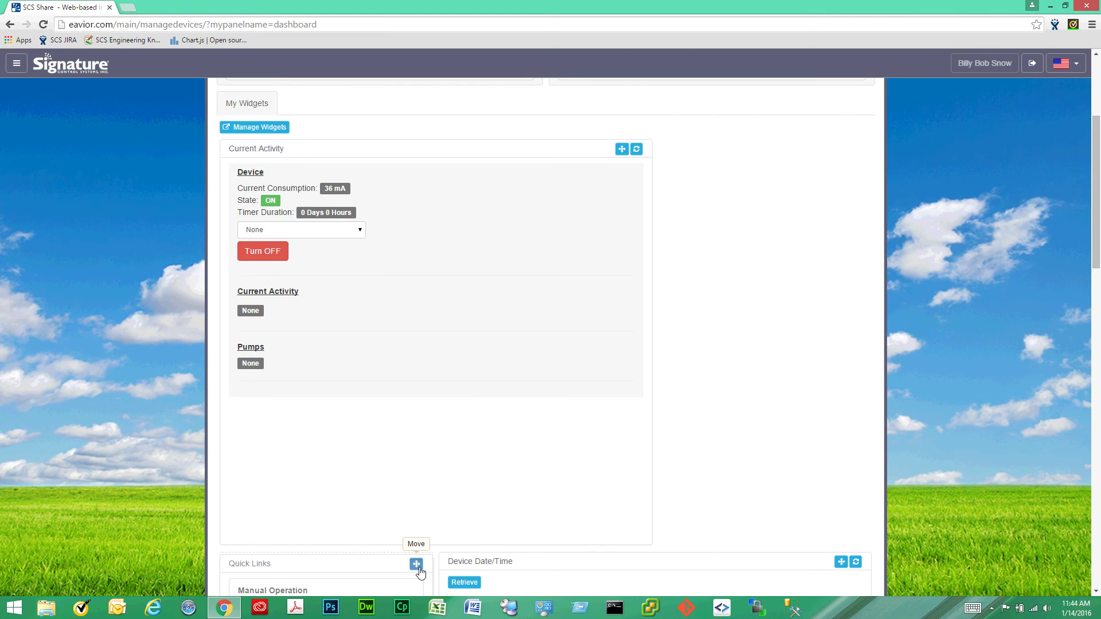
{"action": "left_click_drag", "start_coordinate": [420, 569], "coordinate": [864, 152]}
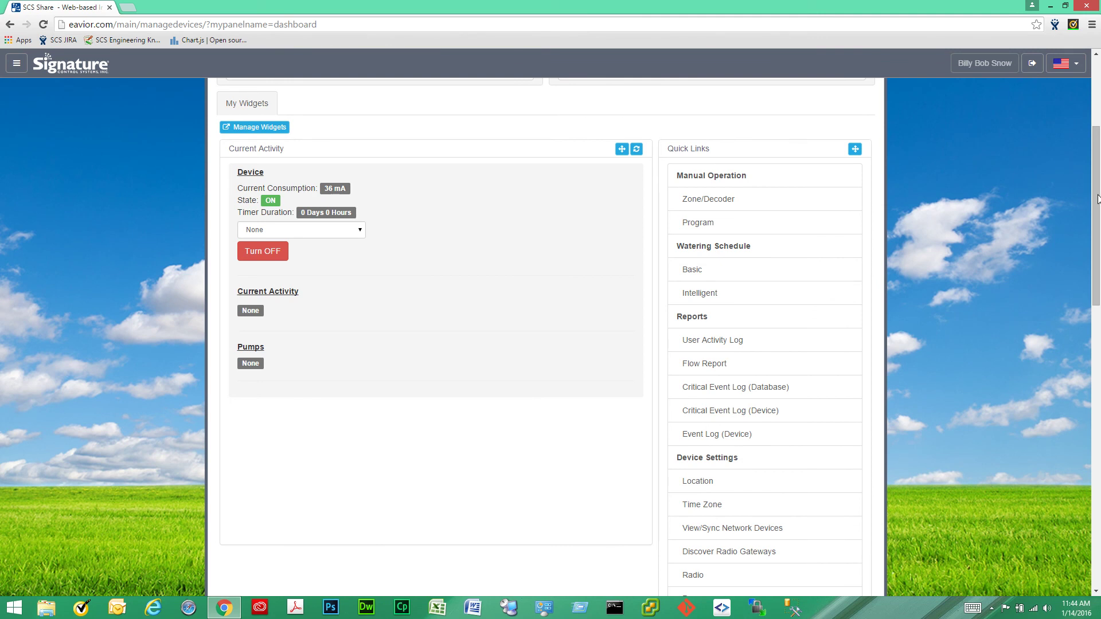
{"action": "left_click_drag", "start_coordinate": [1096, 189], "coordinate": [1099, 144]}
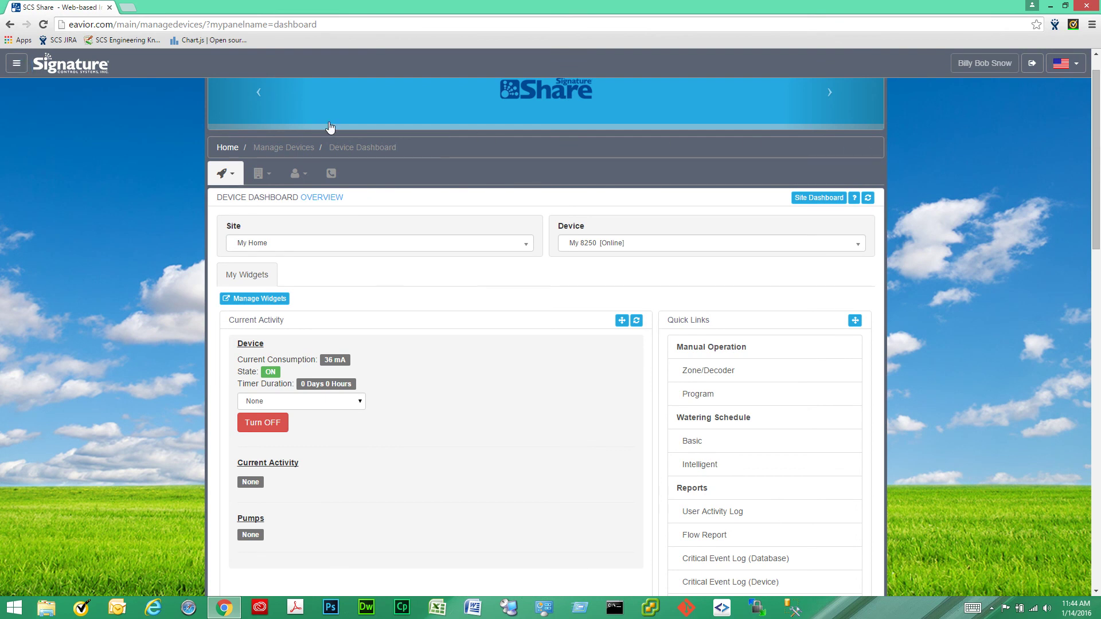
- Open the side menu and scroll to Manage Devices, Manage Sites and Manage Account
{"action": "left_click", "coordinate": [17, 65]}
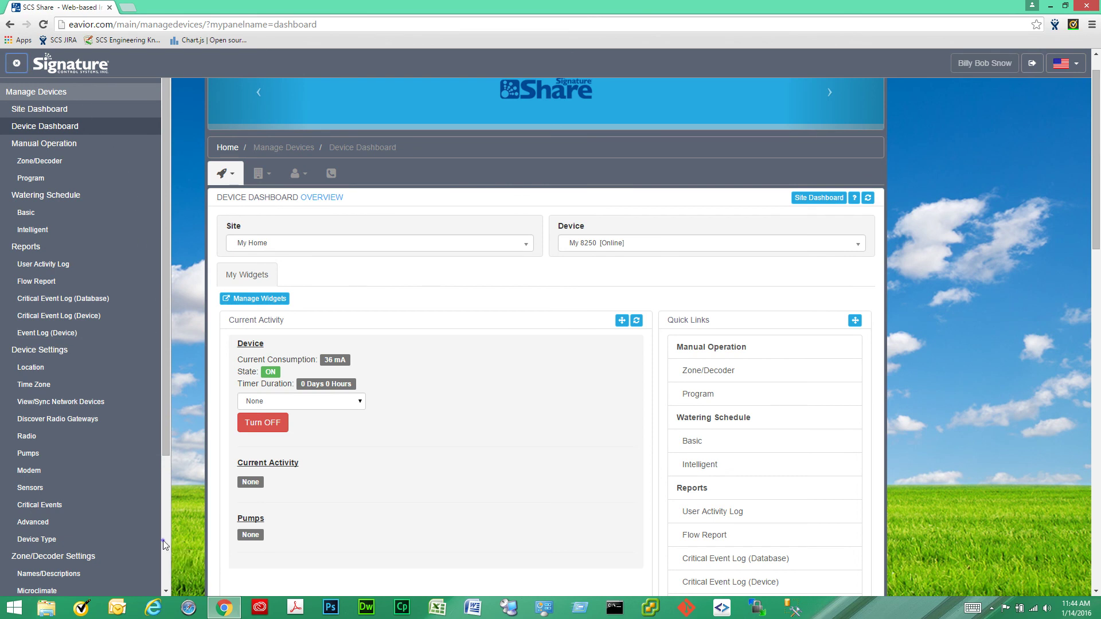
{"action": "scroll", "coordinate": [164, 545], "scroll_direction": "down", "scroll_amount": 3}
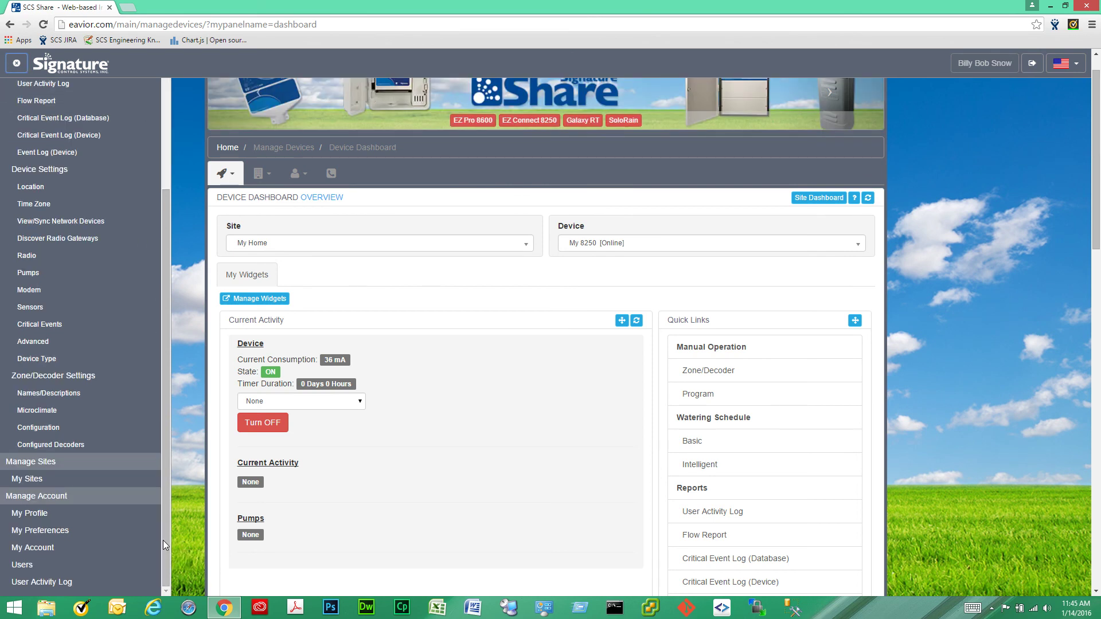